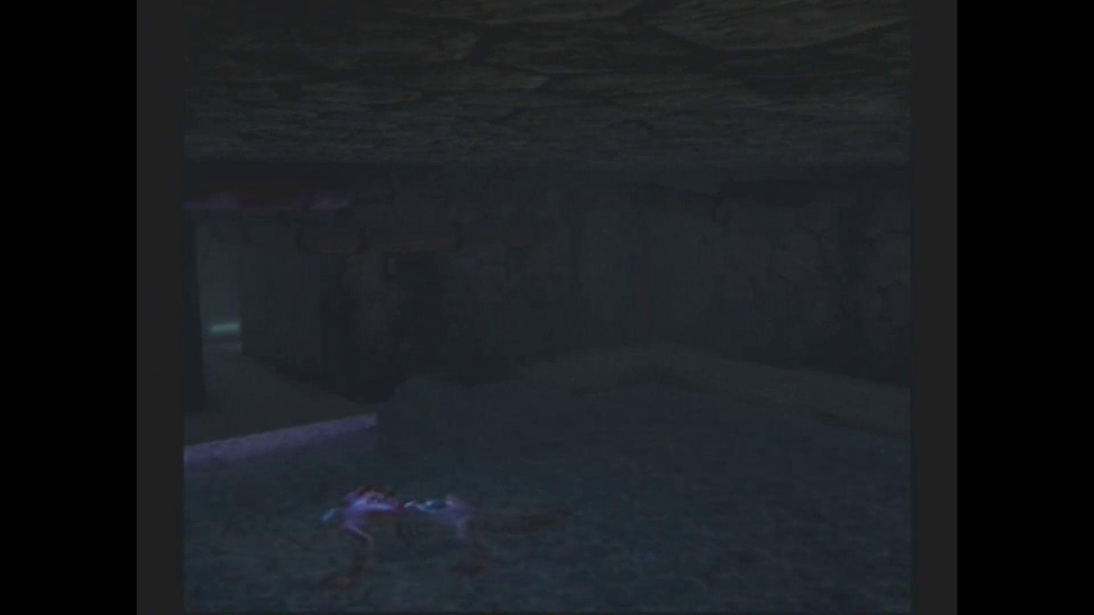
Wade Chris across the flooded room and use a herb to restore his health
key(Down)
key(Up)
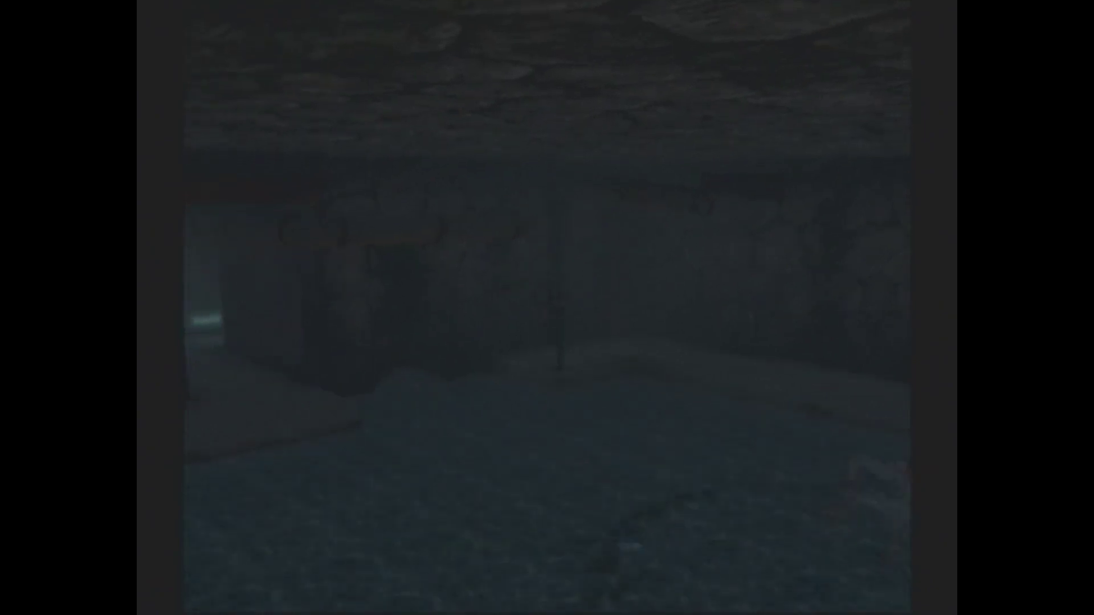
key(Up)
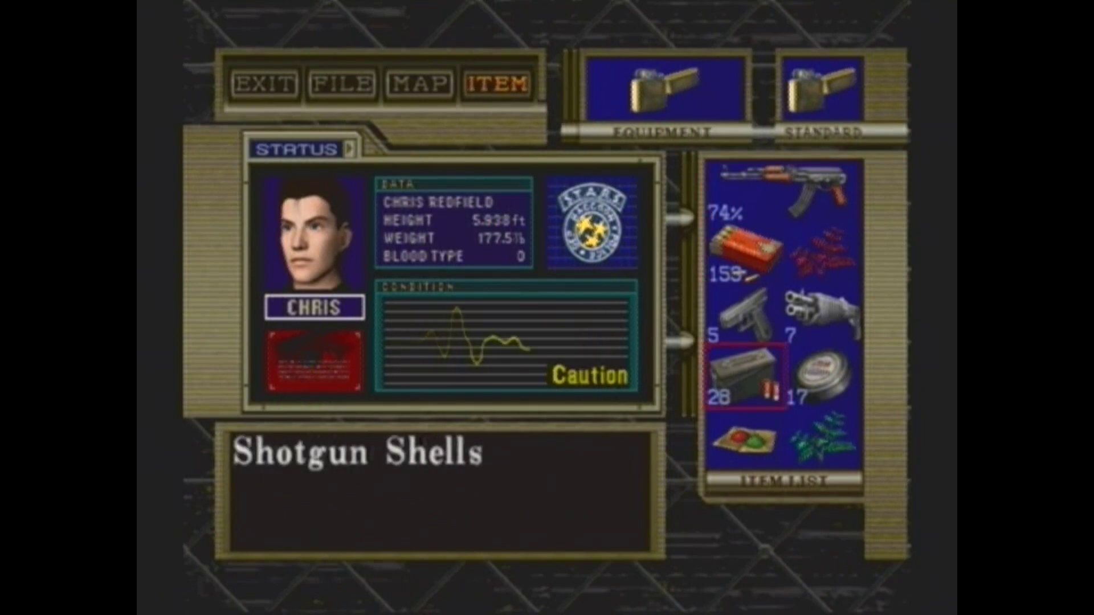
key(Return)
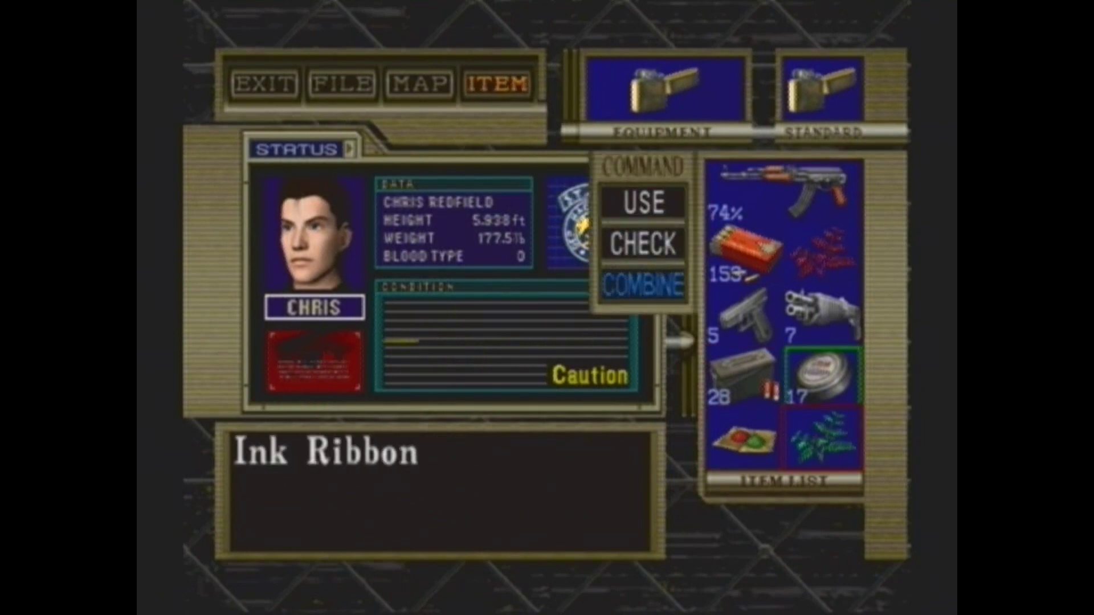
key(Return)
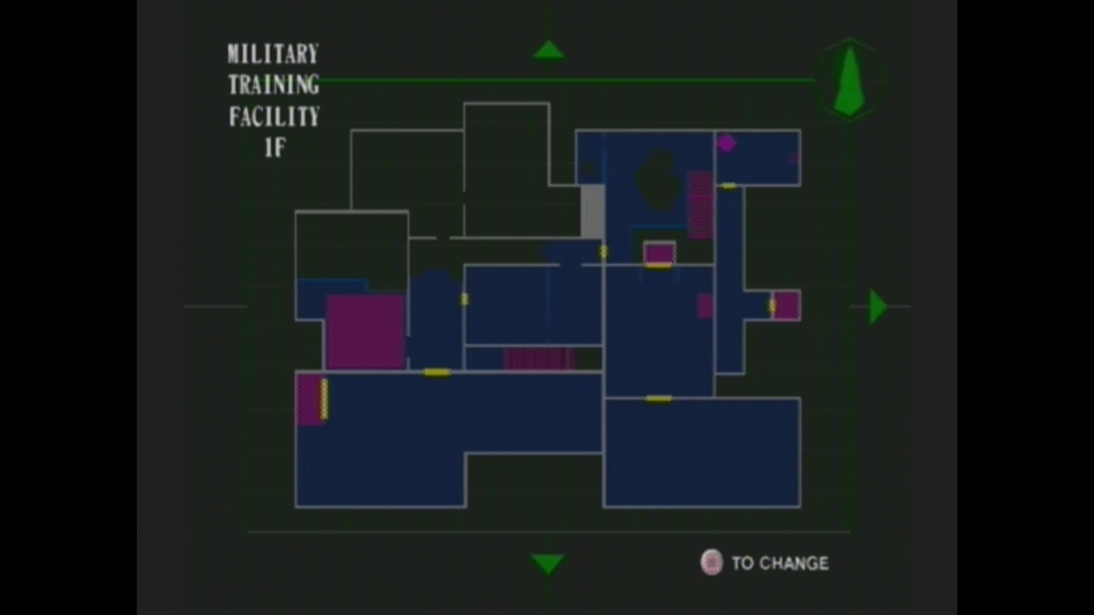
Check the facility's second-floor and first-floor maps, then close the map
key(Up)
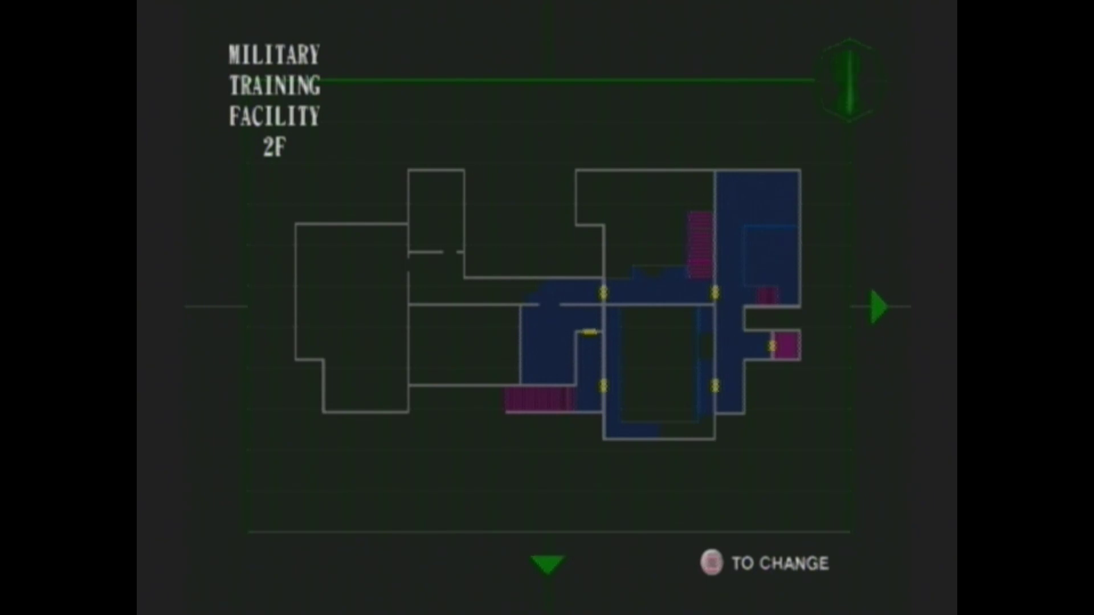
key(Down)
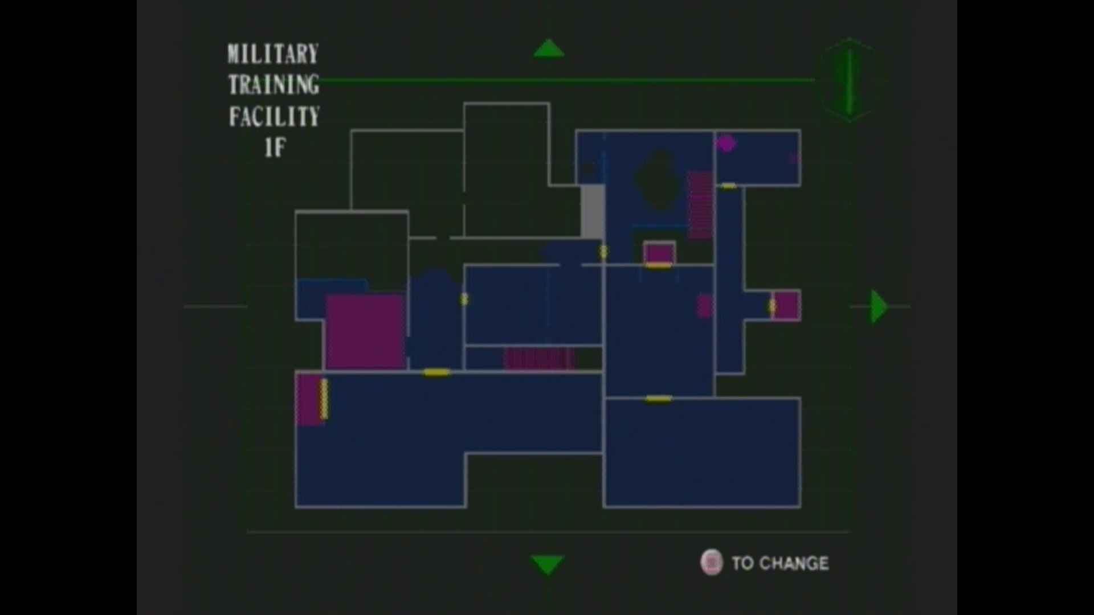
key(Escape)
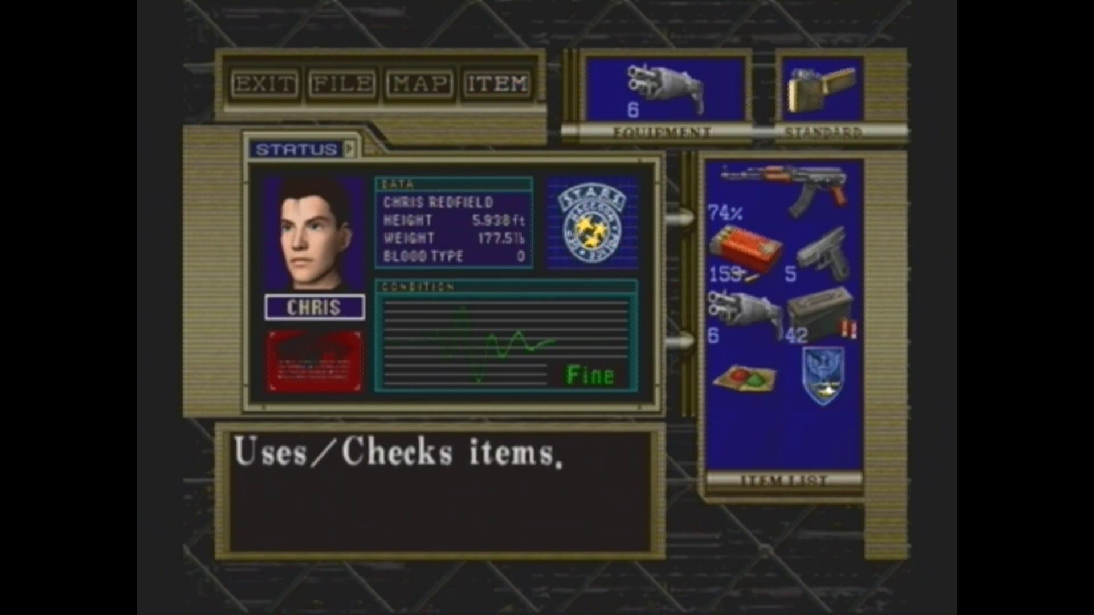
Examine the Eagle Plate from the inventory and read its full description
key(Return)
key(Down)
key(Down)
key(Down)
key(Right)
key(Return)
key(Down)
key(Return)
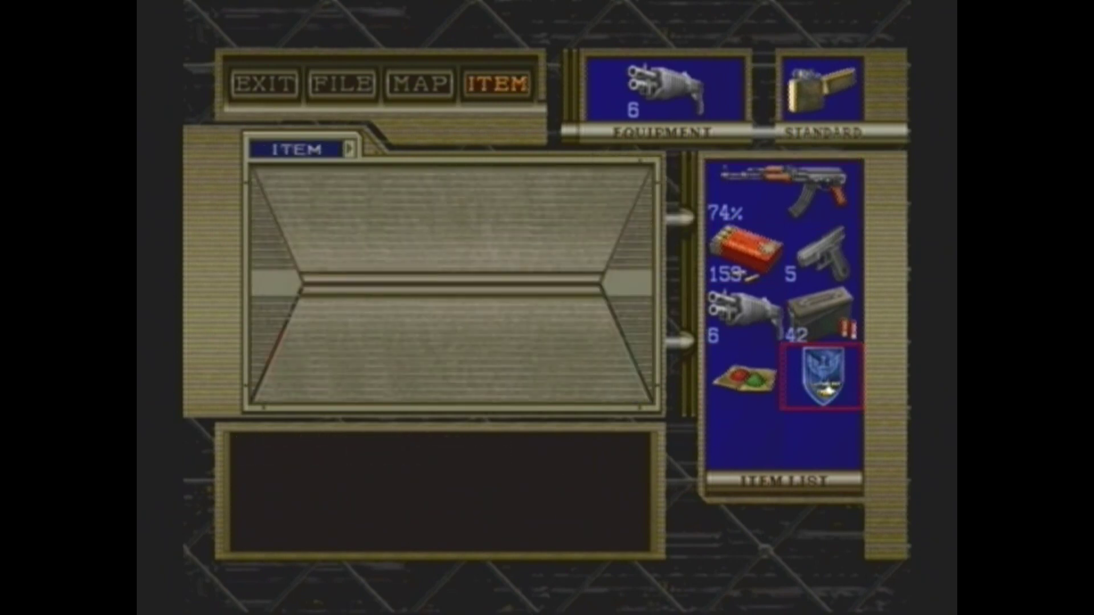
key(Return)
key(Return)
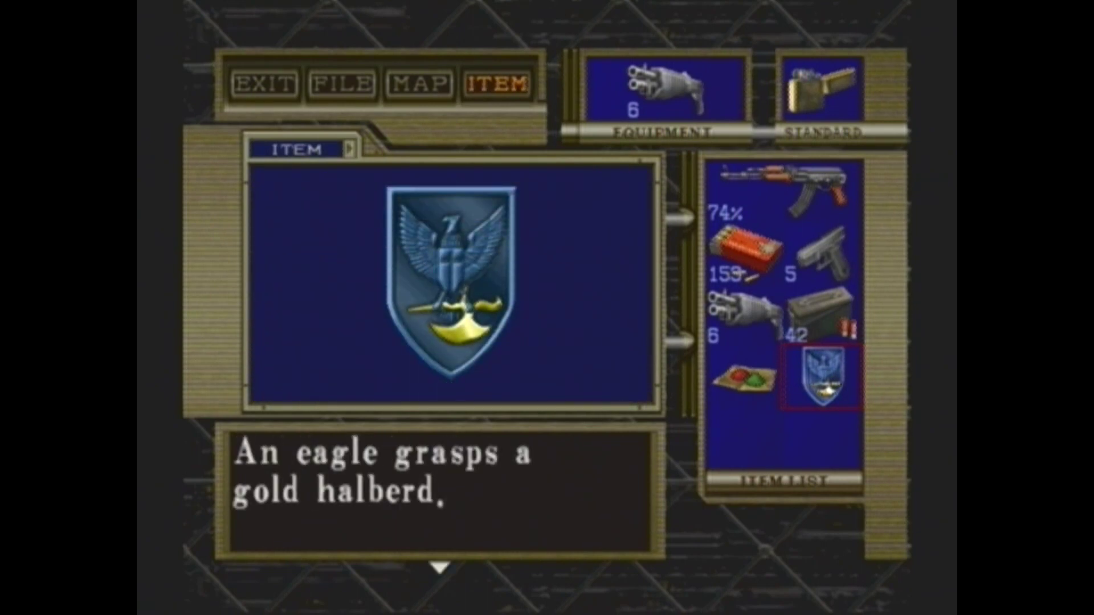
key(Return)
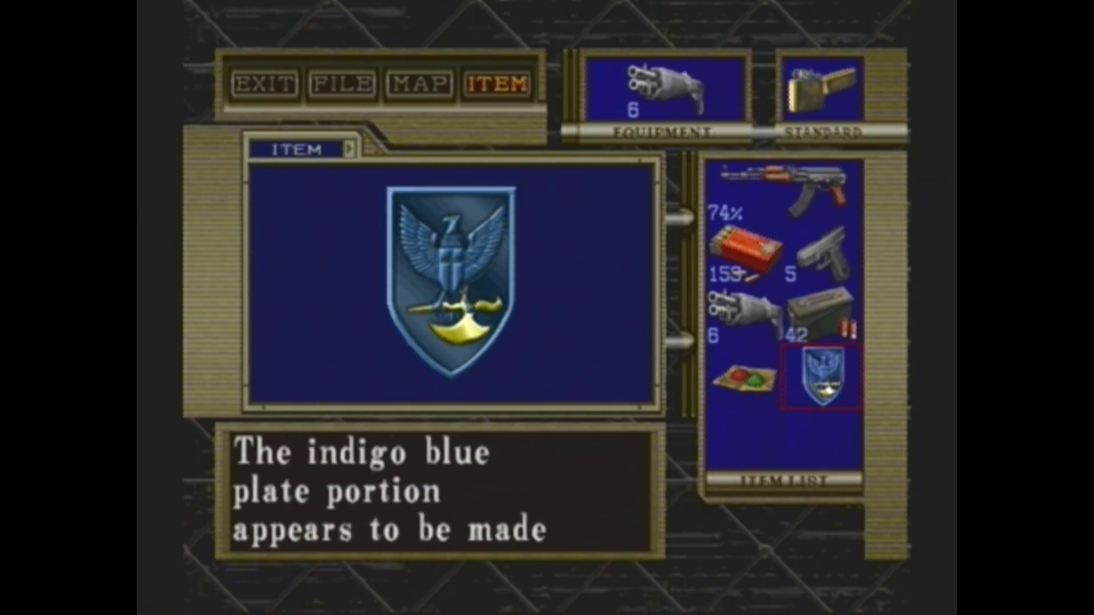
key(Return)
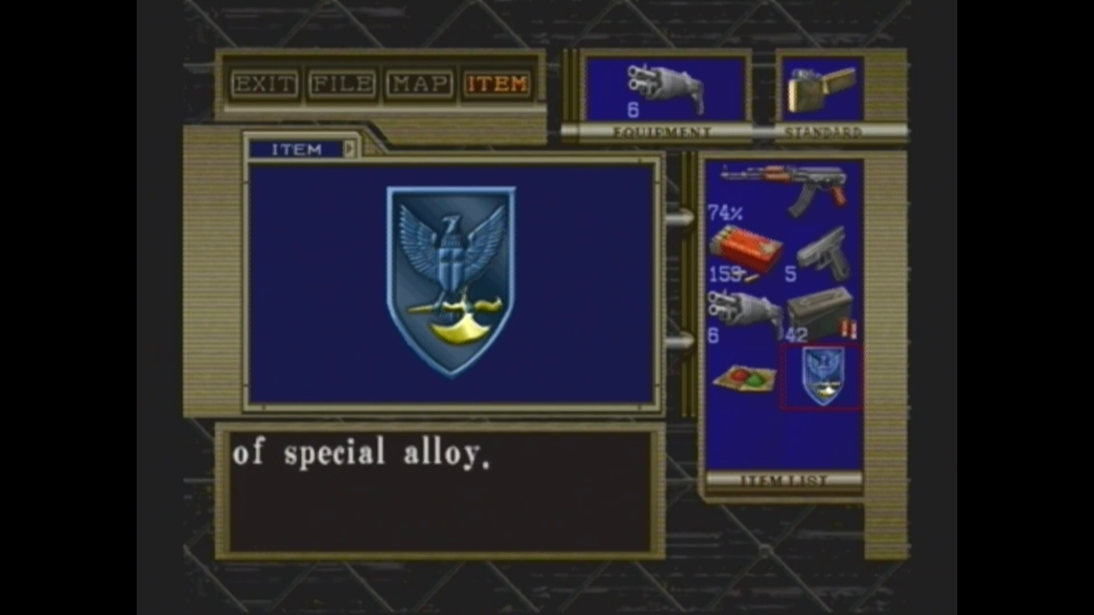
key(Return)
Rotate the Eagle Plate to inspect its edge, back and front
key(Left)
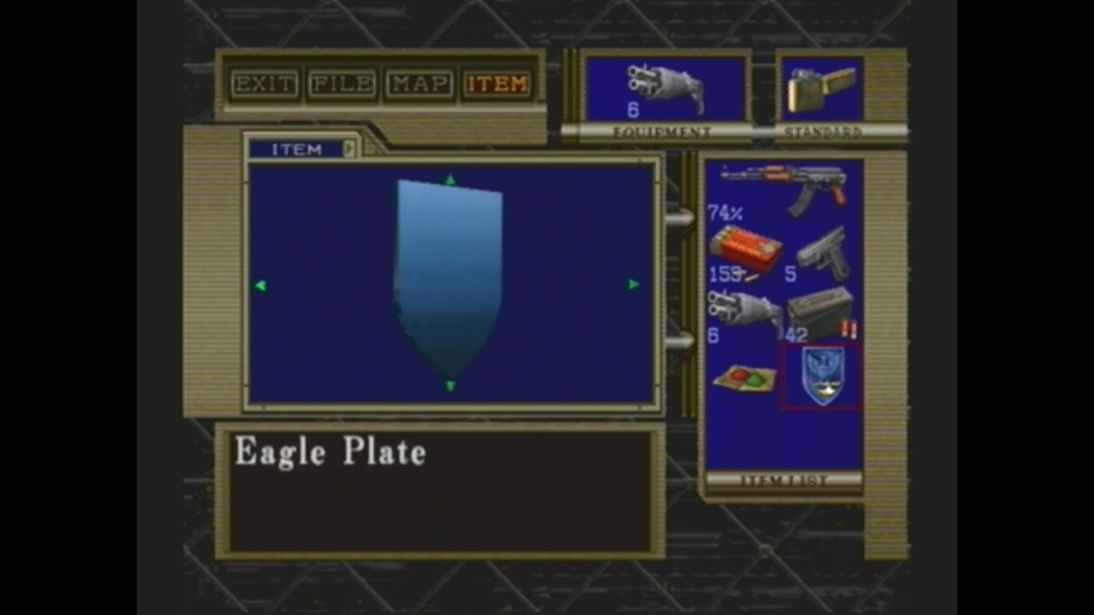
key(Down)
key(Down)
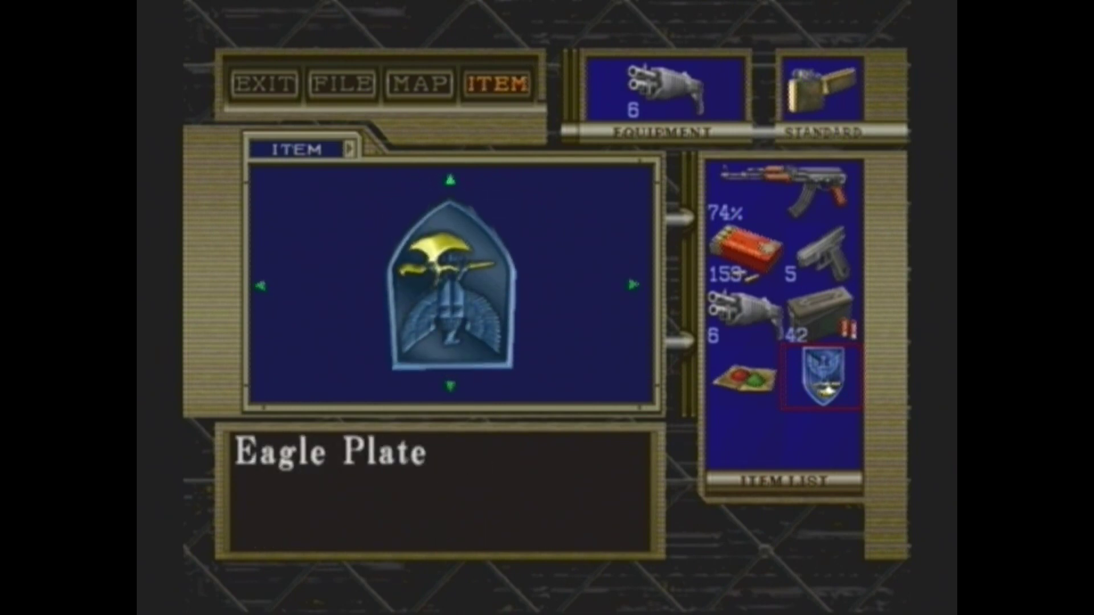
key(Down)
key(Down)
key(Escape)
Try using the Eagle Plate, which isn't needed here, then walk Chris down the hallway
key(Return)
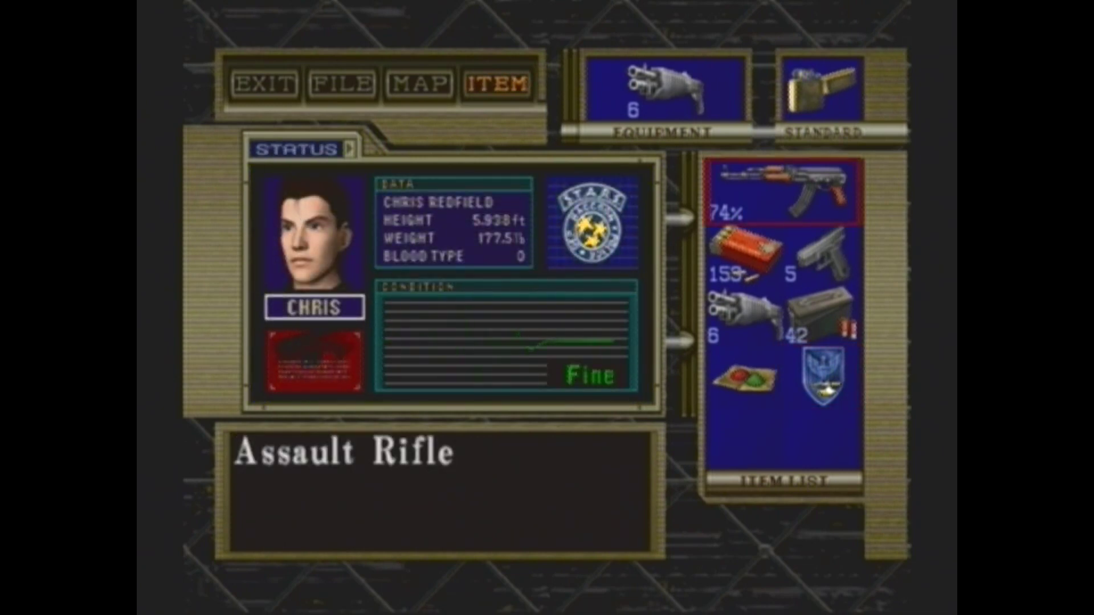
key(Down)
key(Down)
key(Up)
key(Return)
key(Return)
key(Return)
key(Escape)
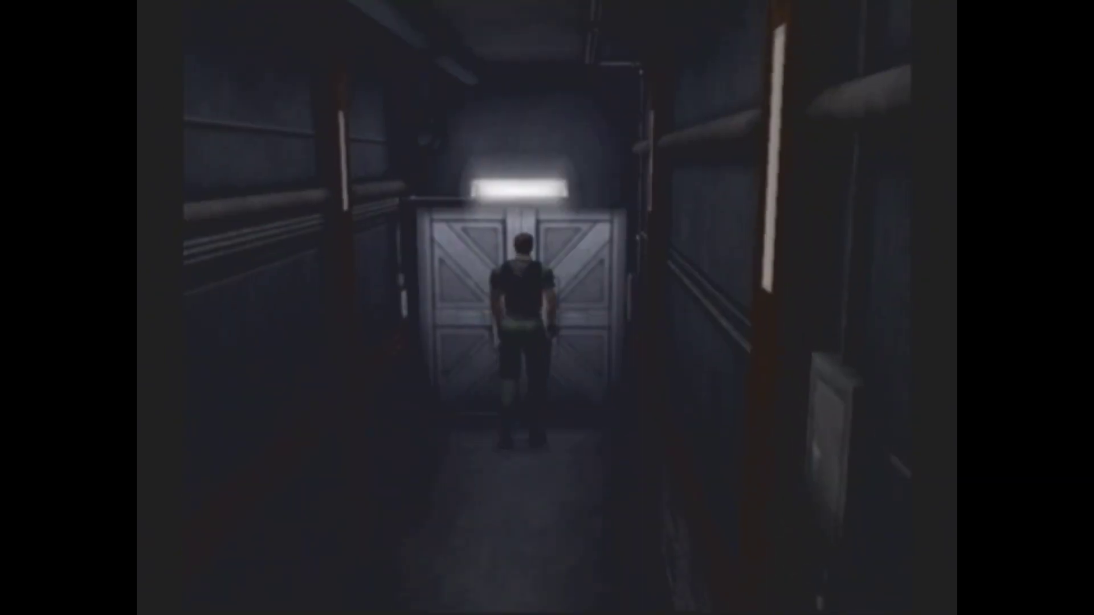
key(Return)
key(Return)
key(Return)
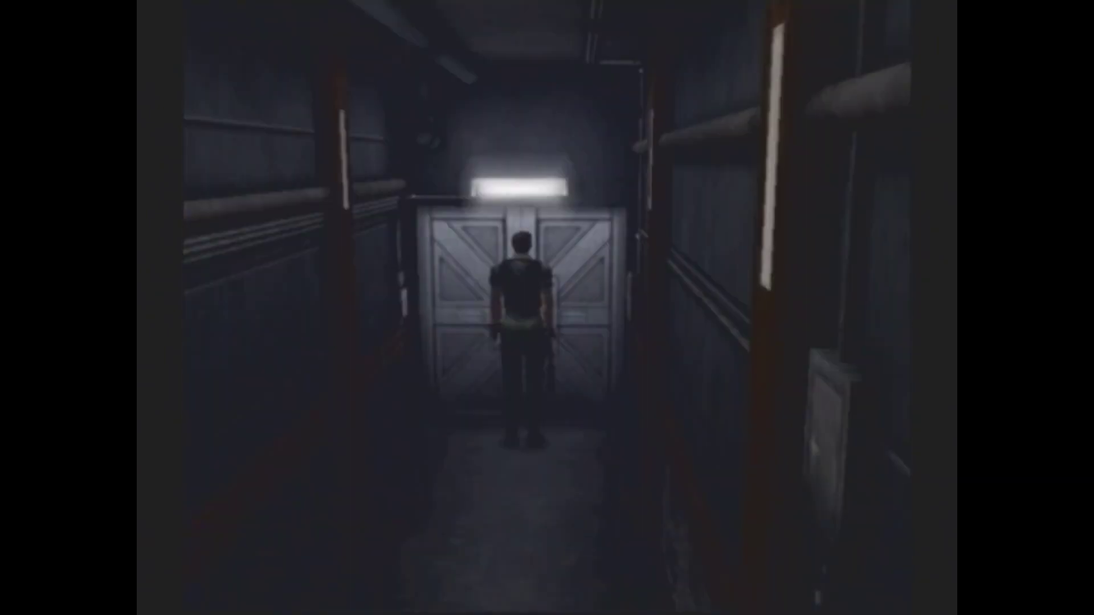
key(Down)
key(Down)
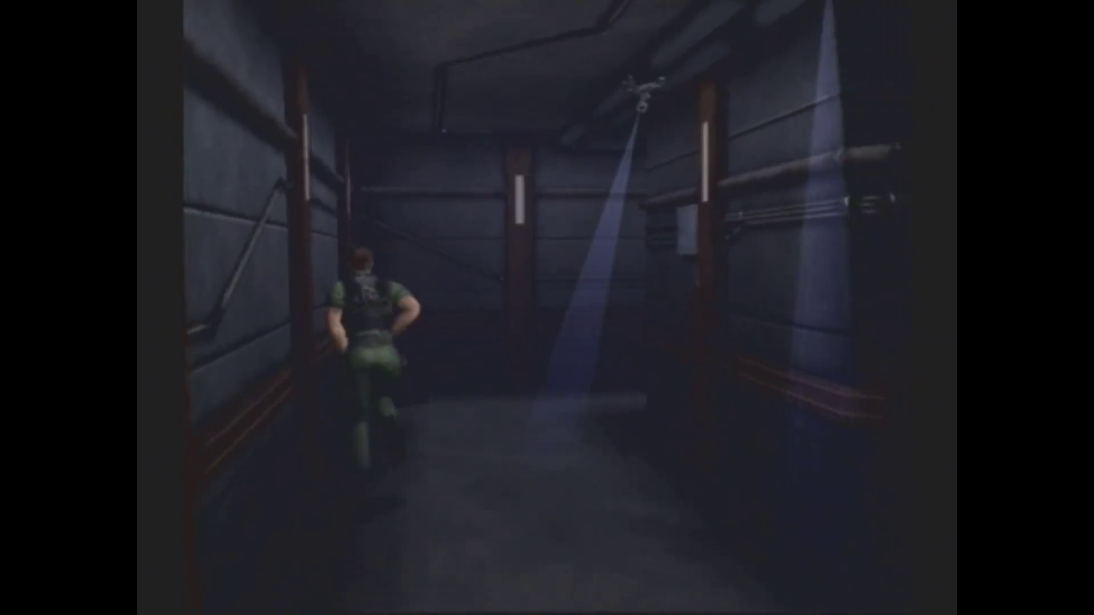
key(Up)
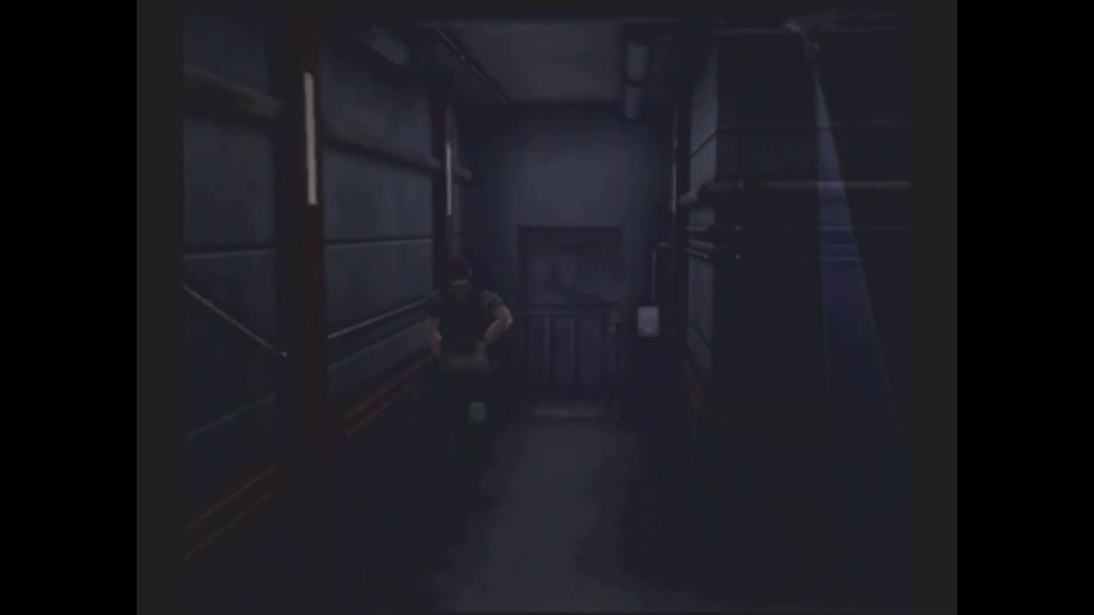